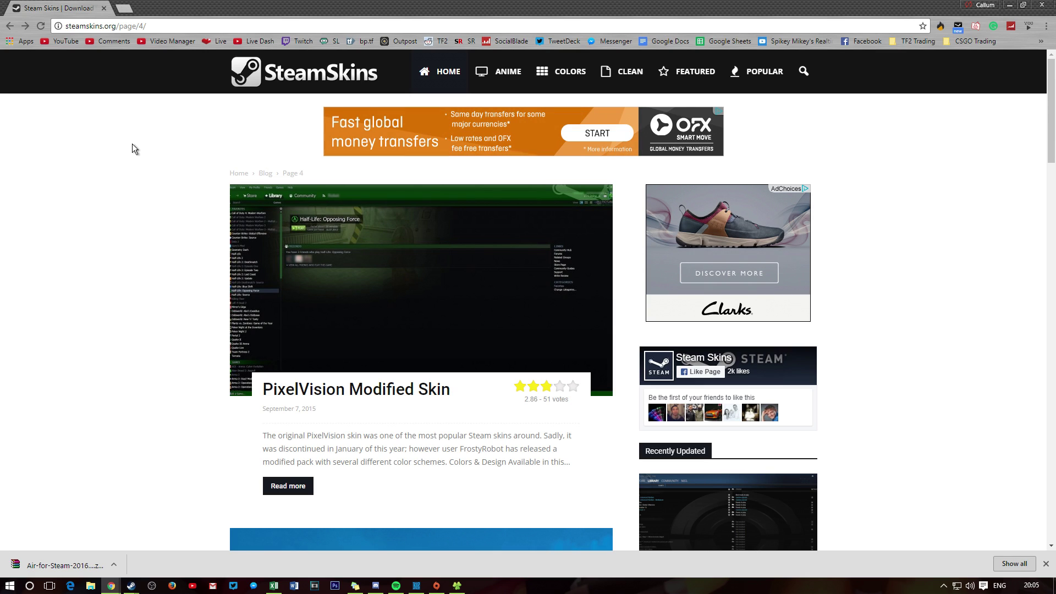
pyautogui.scroll(-1, 146, 223)
pyautogui.scroll(1, 146, 229)
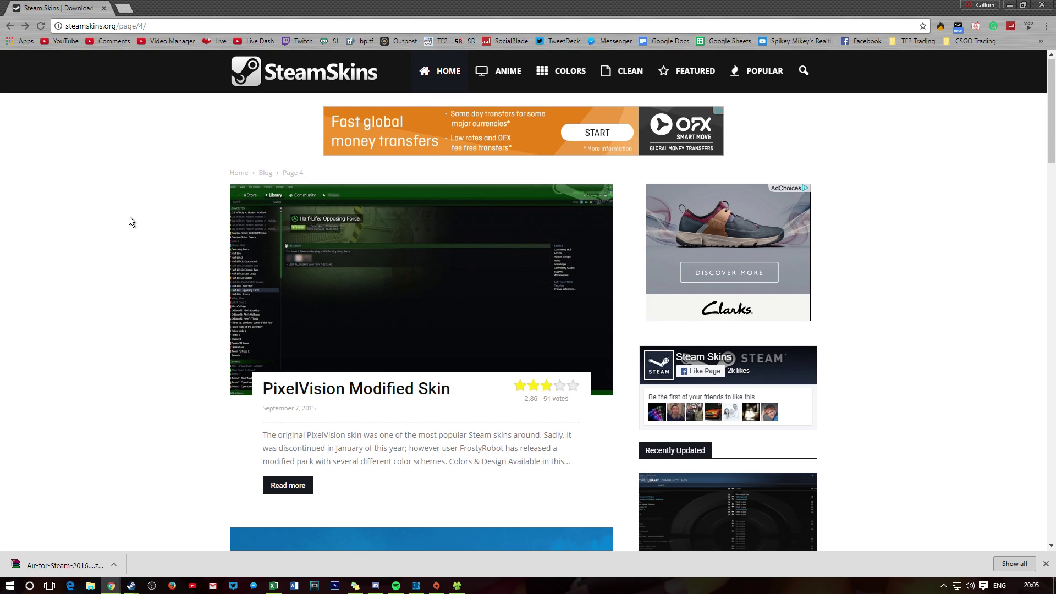
pyautogui.scroll(-3, 129, 216)
pyautogui.scroll(3, 127, 215)
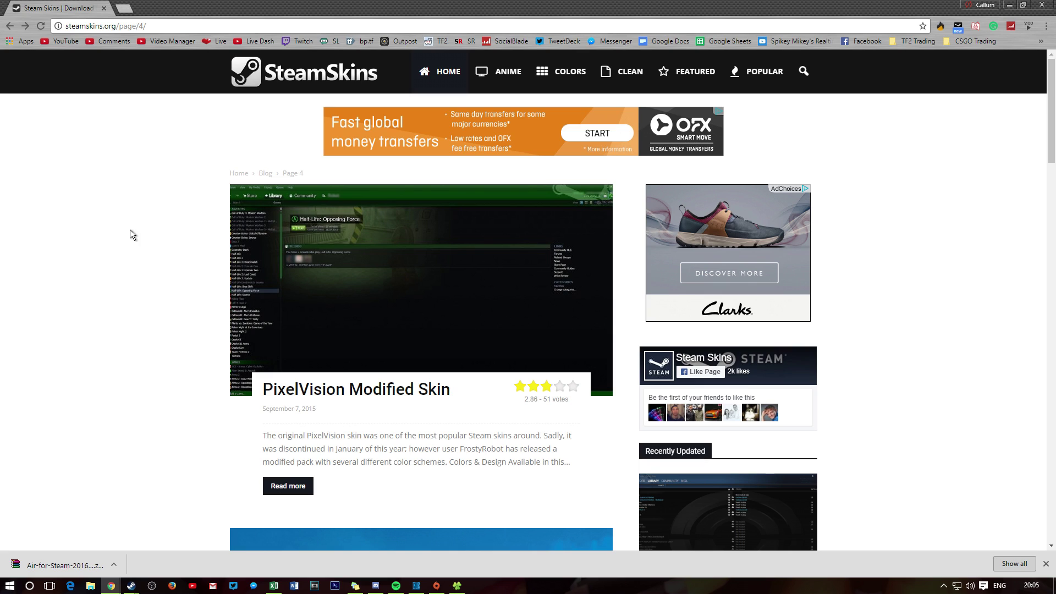
# Step: Find the Air Skin entry in the SteamSkins list and open its page
pyautogui.scroll(-7, 471, 200)
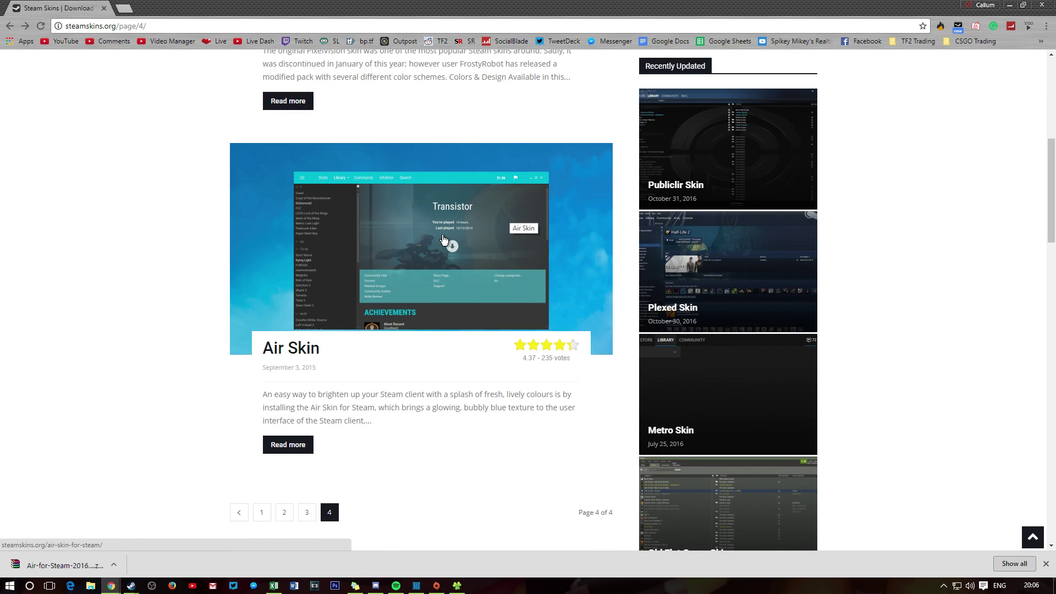
pyautogui.scroll(7, 430, 238)
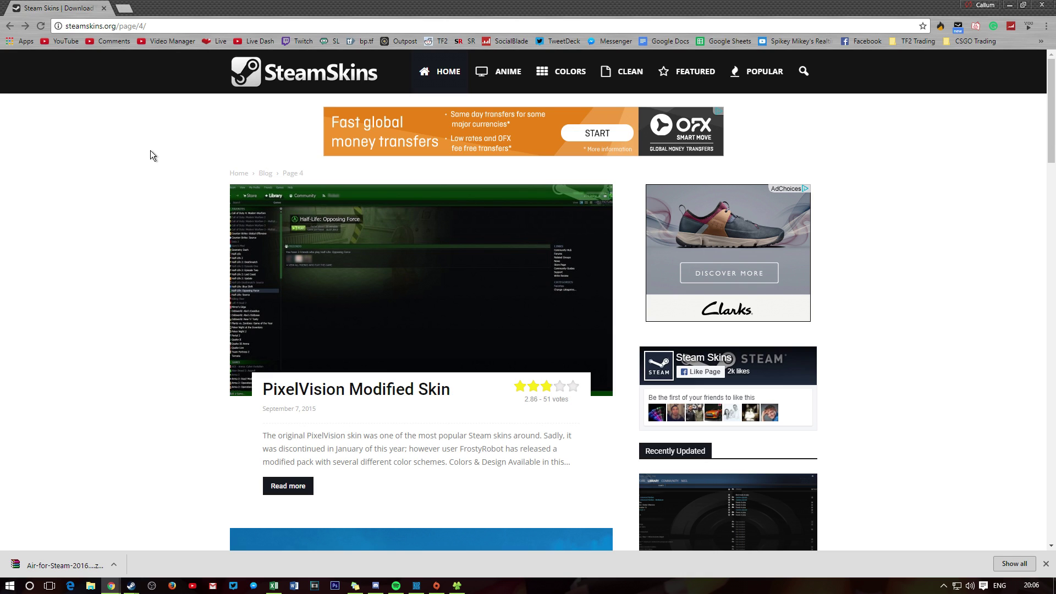
pyautogui.scroll(-7, 149, 148)
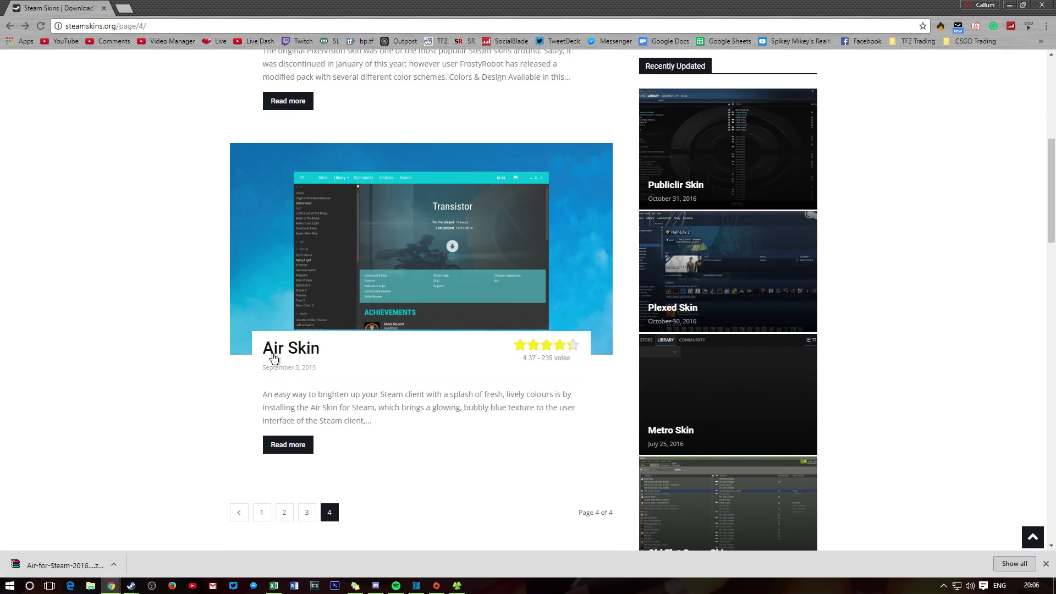
pyautogui.click(296, 351)
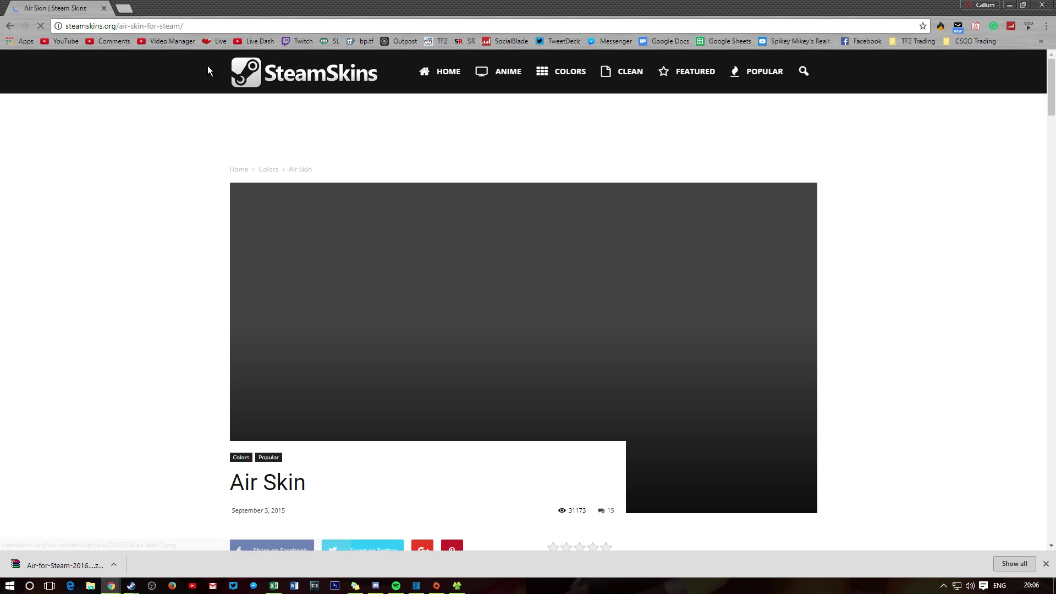
# Step: Look through the preview images in the Air Skin screenshot gallery
pyautogui.scroll(-3, 151, 165)
pyautogui.scroll(-10, 153, 164)
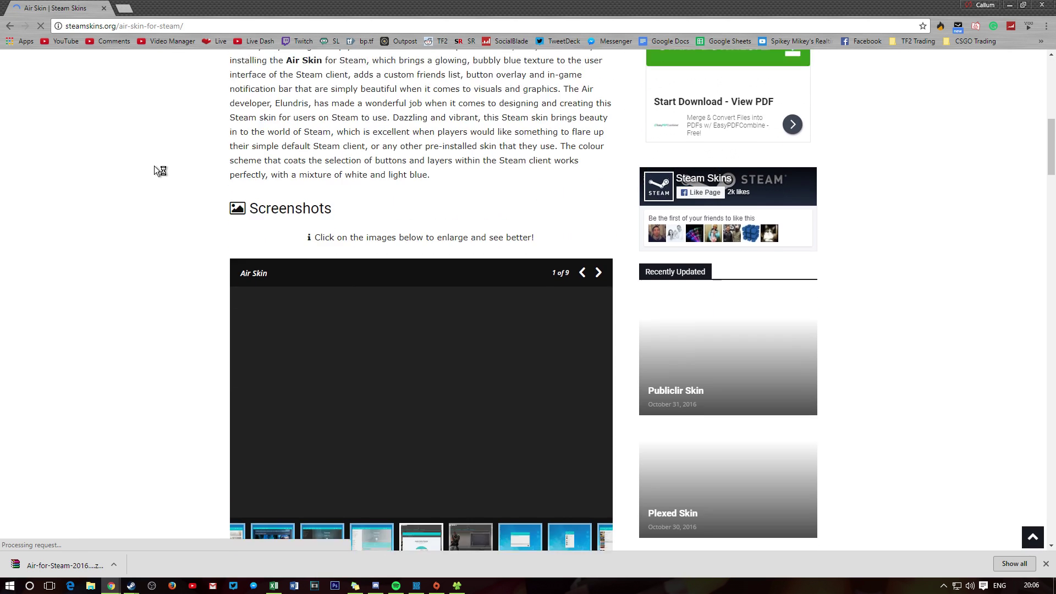
pyautogui.scroll(8, 159, 187)
pyautogui.scroll(-8, 169, 207)
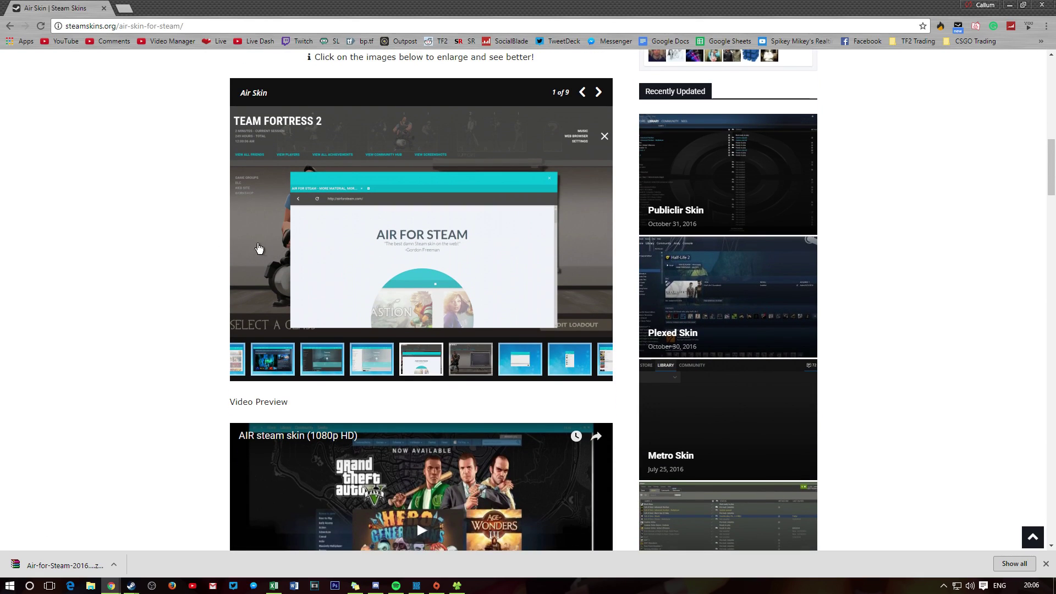
pyautogui.click(287, 356)
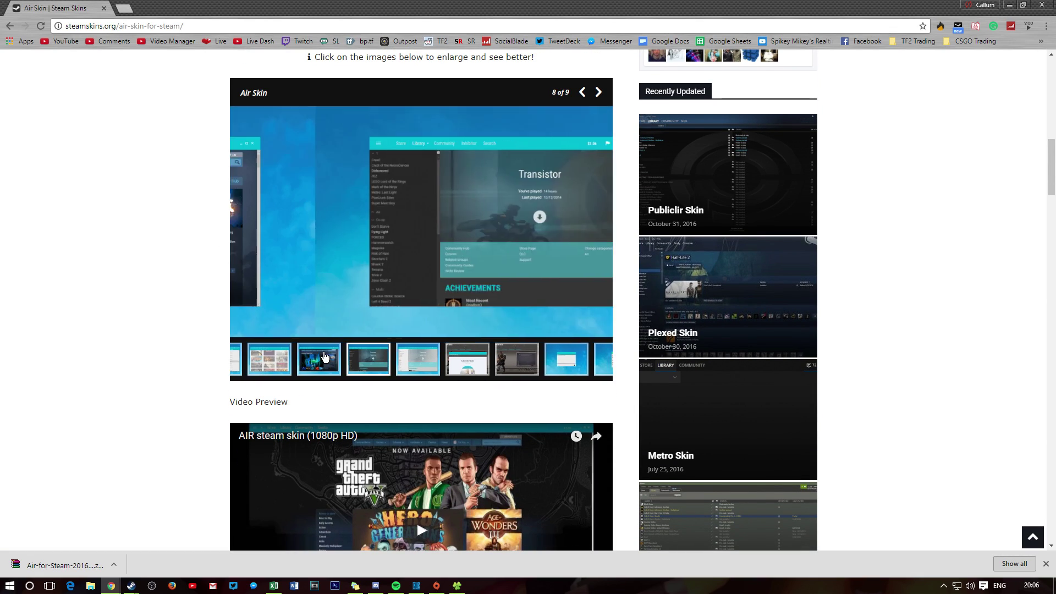
pyautogui.click(323, 362)
pyautogui.click(377, 361)
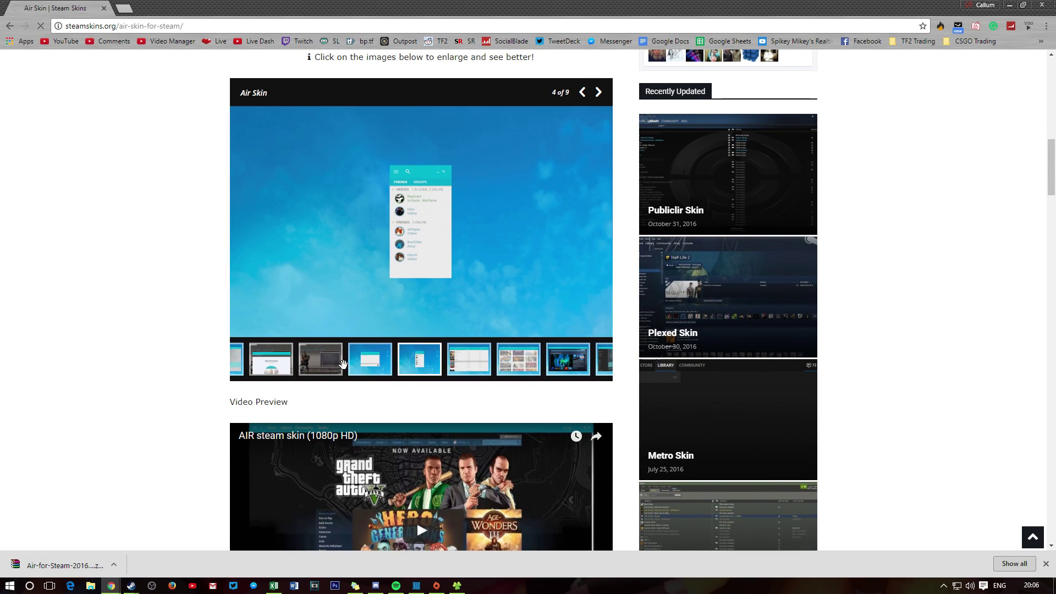
pyautogui.click(472, 362)
pyautogui.click(472, 361)
pyautogui.click(471, 361)
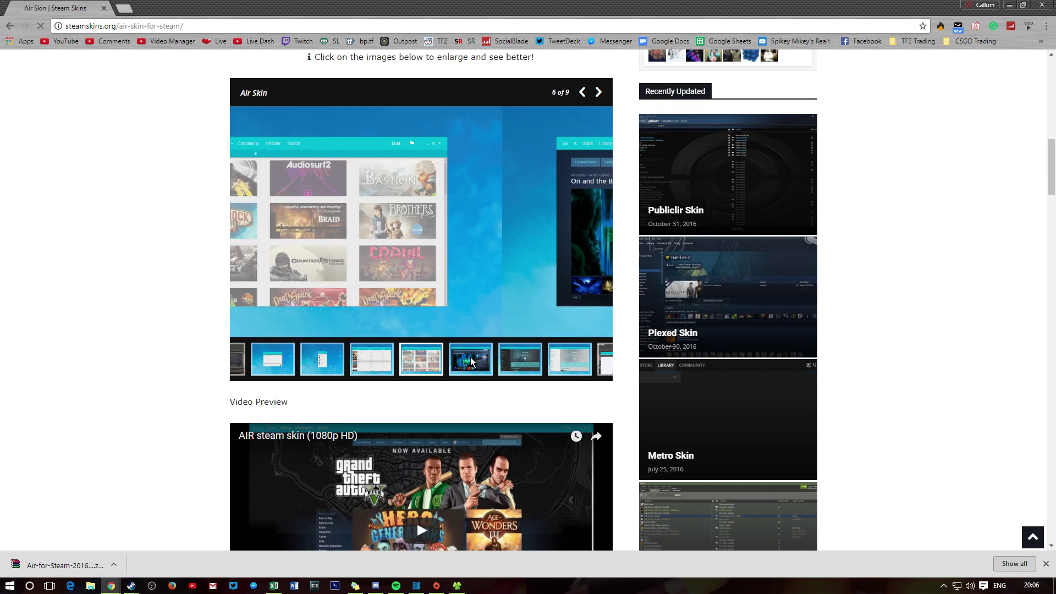
pyautogui.click(472, 361)
pyautogui.click(471, 361)
pyautogui.click(472, 361)
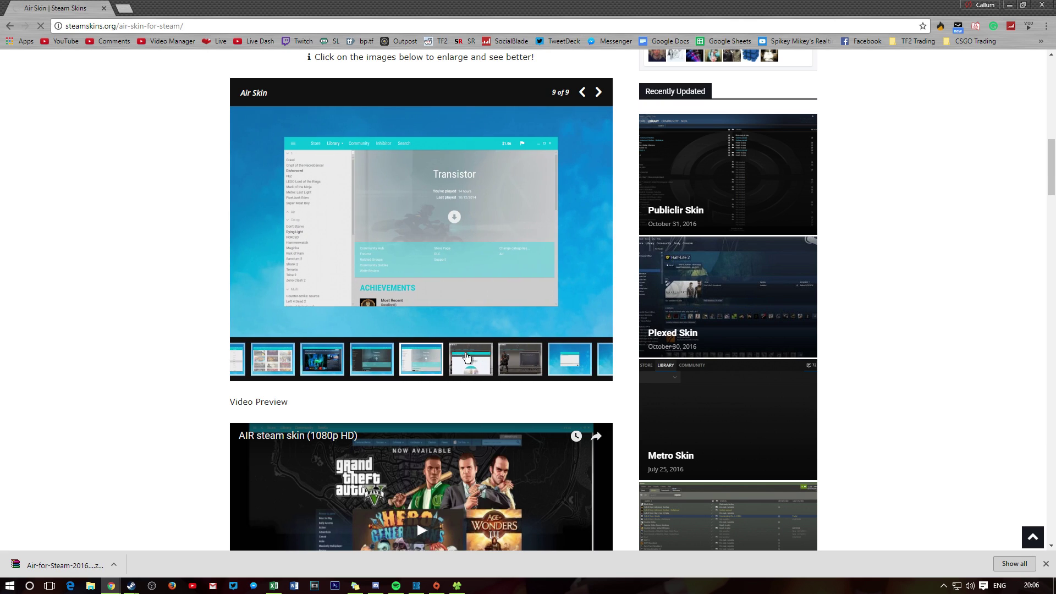
pyautogui.click(476, 363)
pyautogui.click(482, 367)
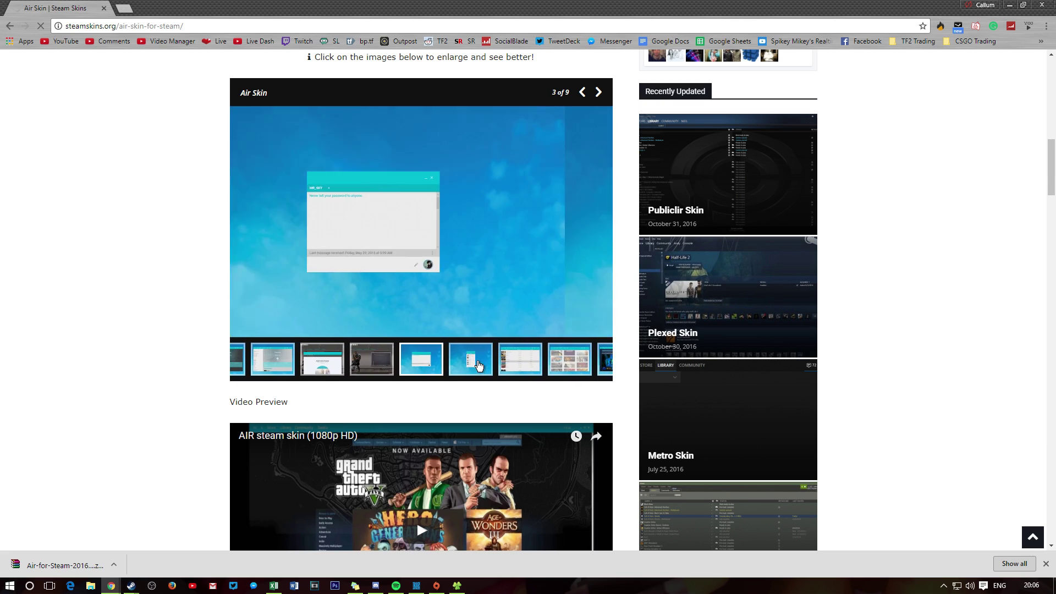
pyautogui.click(479, 362)
pyautogui.click(363, 365)
pyautogui.click(340, 367)
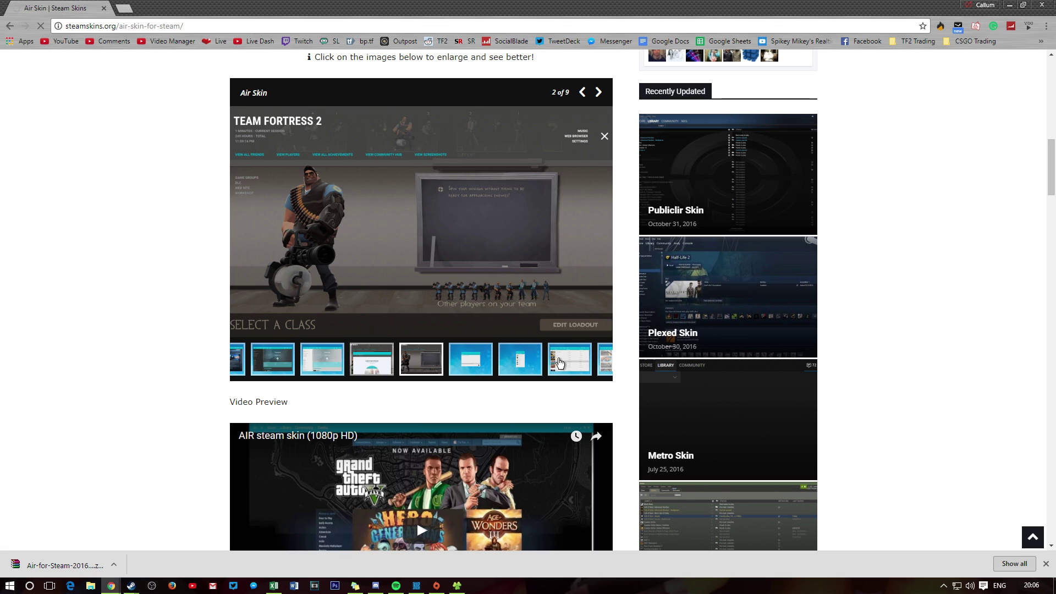
pyautogui.click(584, 361)
pyautogui.click(584, 362)
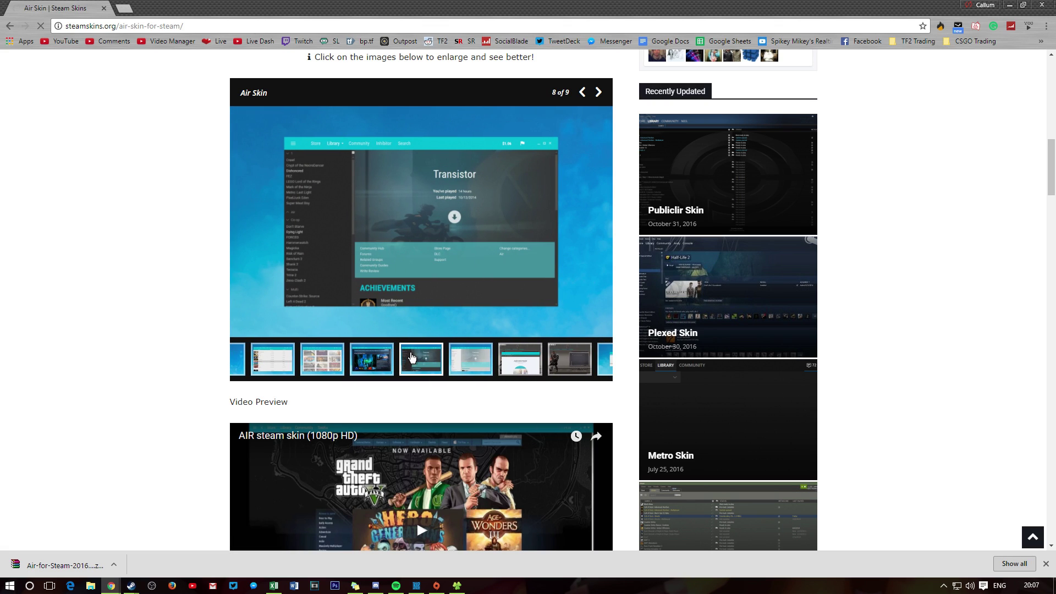
# Step: Go through the Air Skin changelog and installation instructions and start the direct download from steamskins.org
pyautogui.scroll(-10, 122, 189)
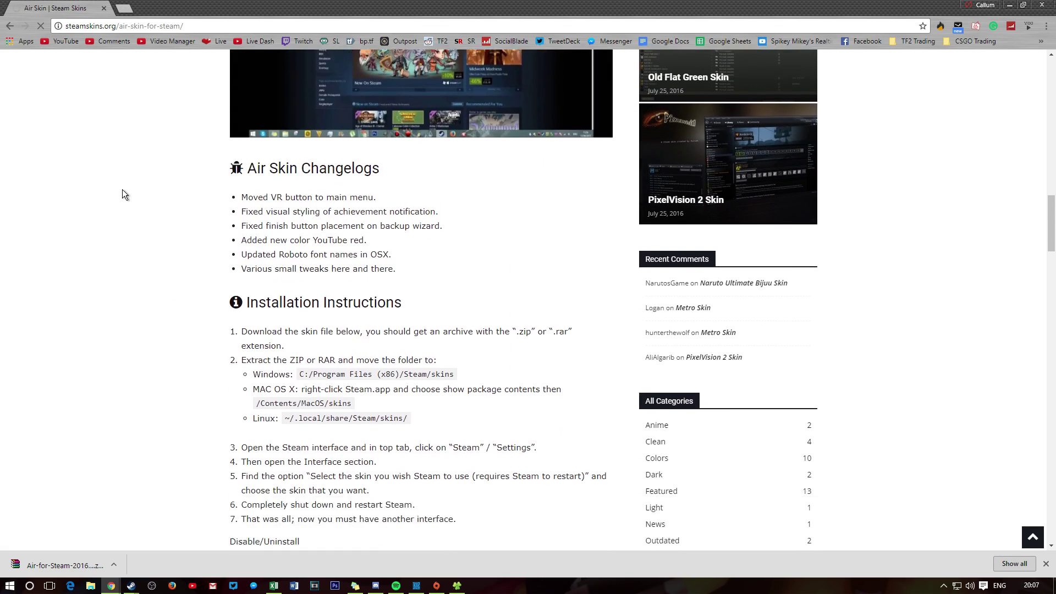
pyautogui.scroll(-2, 121, 192)
pyautogui.scroll(4, 165, 209)
pyautogui.moveTo(242, 254); pyautogui.dragTo(466, 256)
pyautogui.click(467, 257)
pyautogui.scroll(-6, 189, 250)
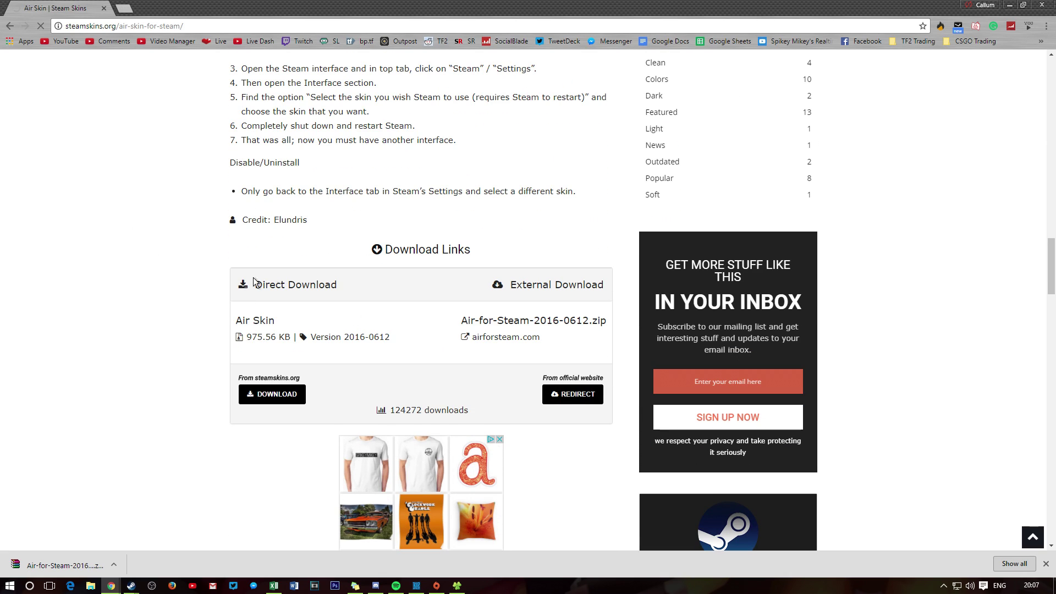
pyautogui.click(275, 395)
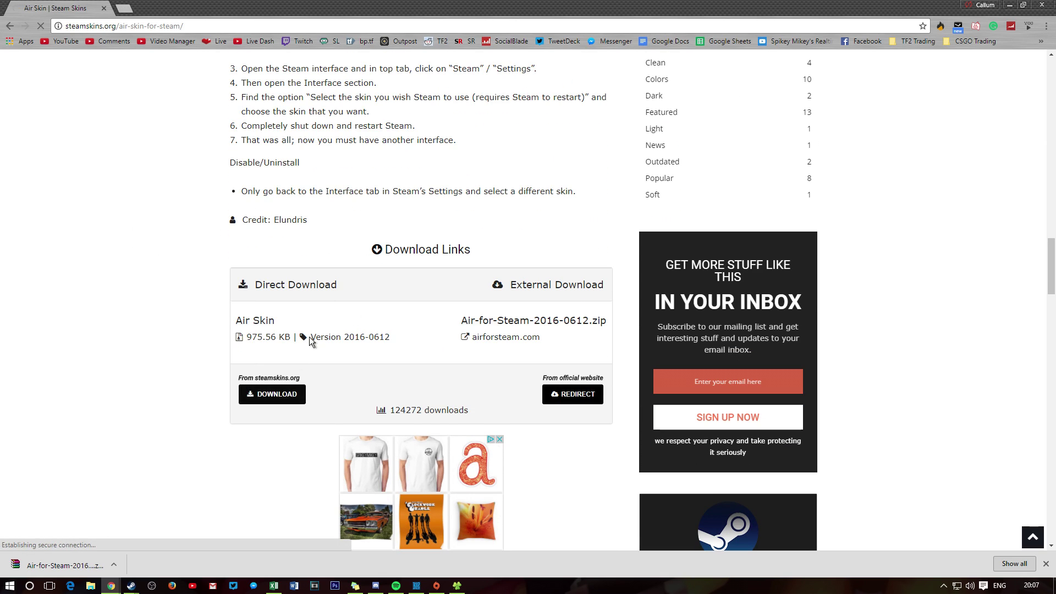
# Step: Minimize the browser, move the friends list out of the way and open the extracted Air-for-Steam-2016-0612 folder on the desktop
pyautogui.click(1009, 5)
pyautogui.moveTo(424, 82); pyautogui.dragTo(892, 92)
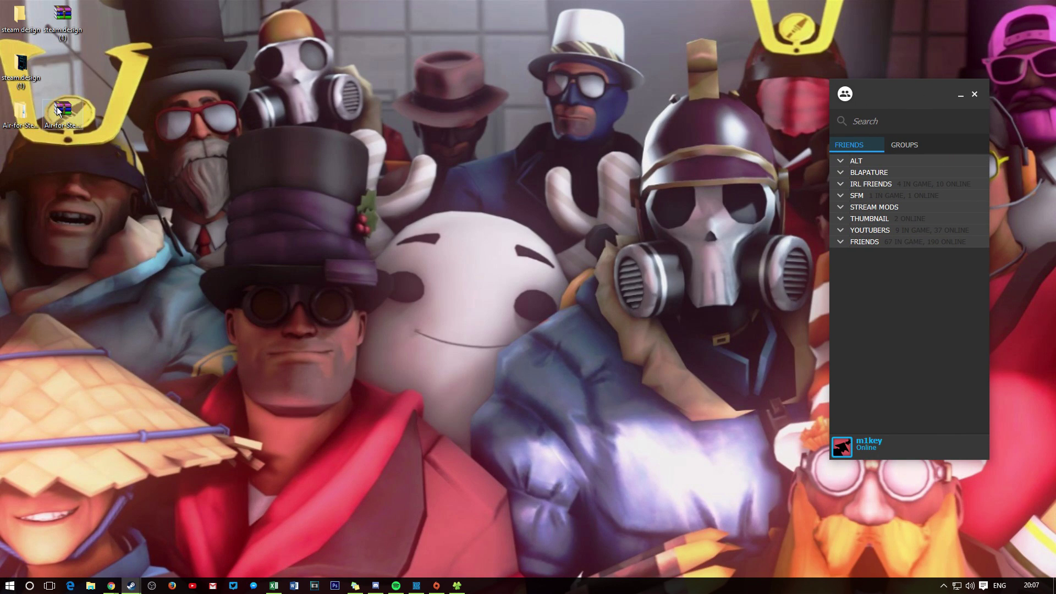
pyautogui.click(65, 111)
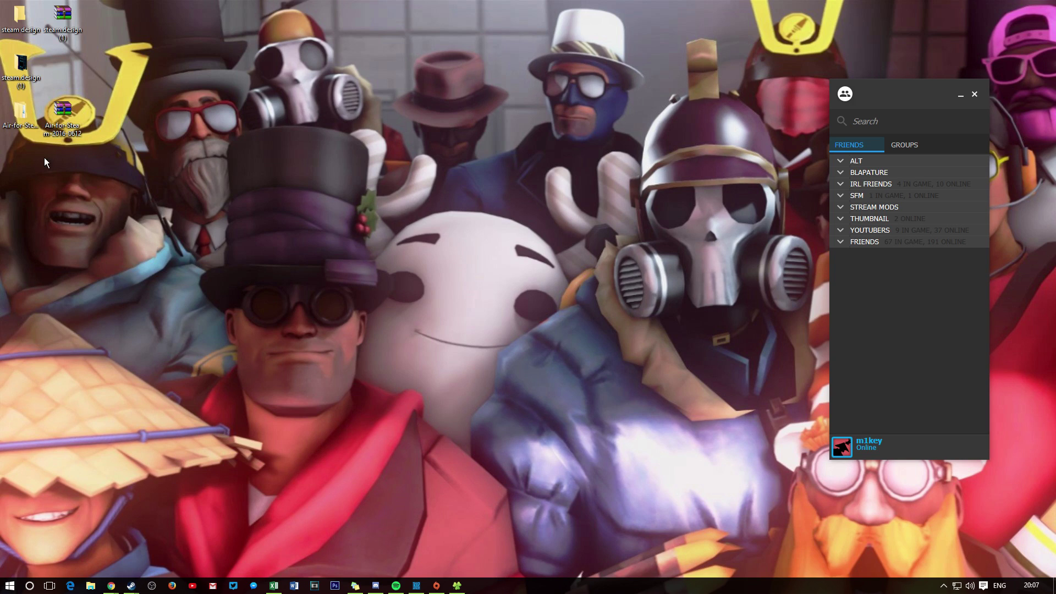
pyautogui.doubleClick(21, 115)
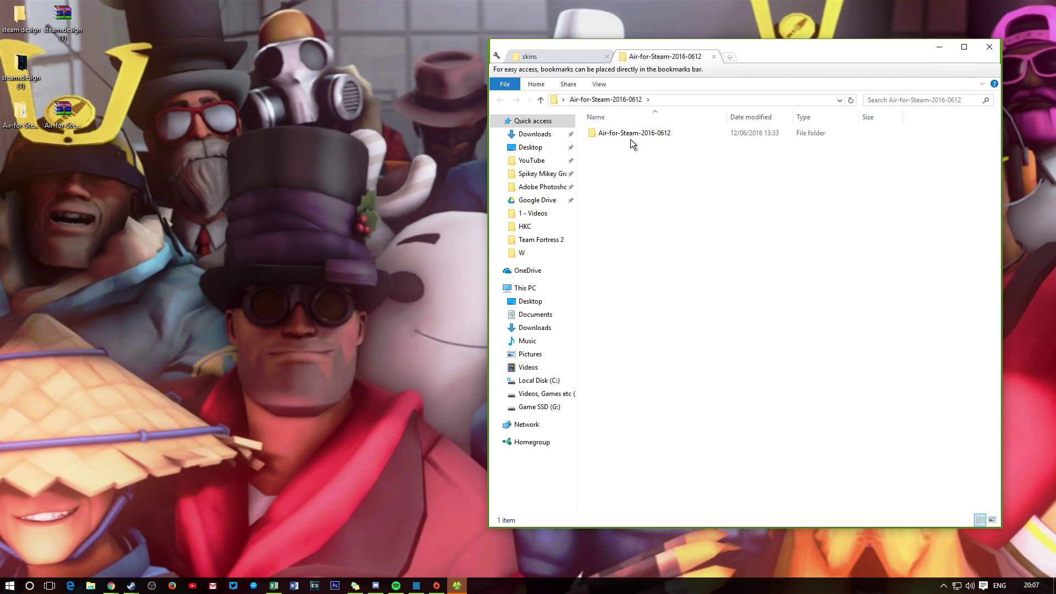
# Step: Put the inner Air-for-Steam-2016-0612 folder into Steam's skins folder on drive D and reopen skins from the Steam directory
pyautogui.moveTo(654, 133); pyautogui.dragTo(712, 218)
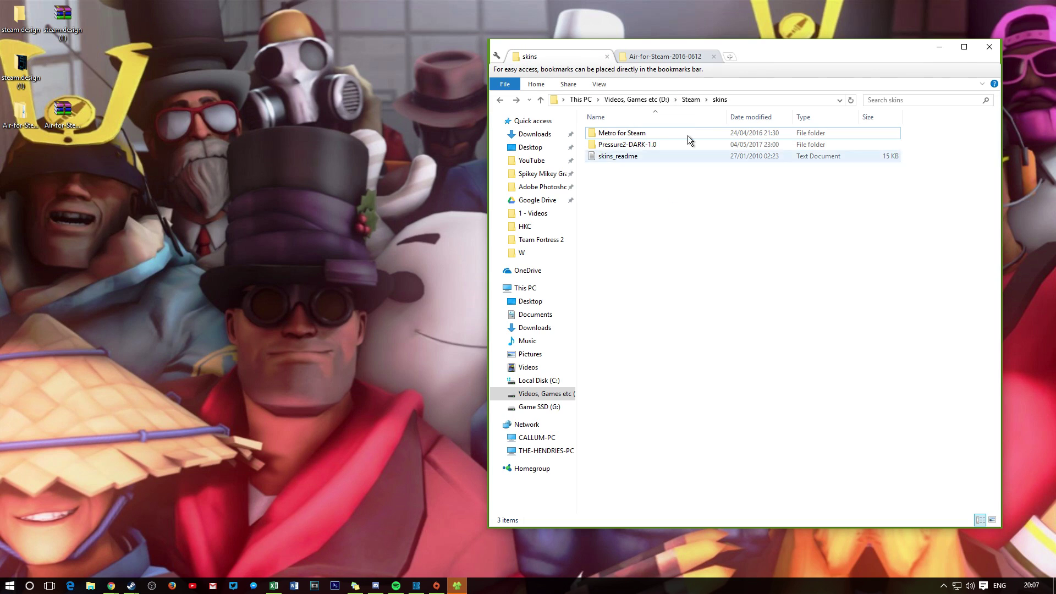
pyautogui.click(687, 99)
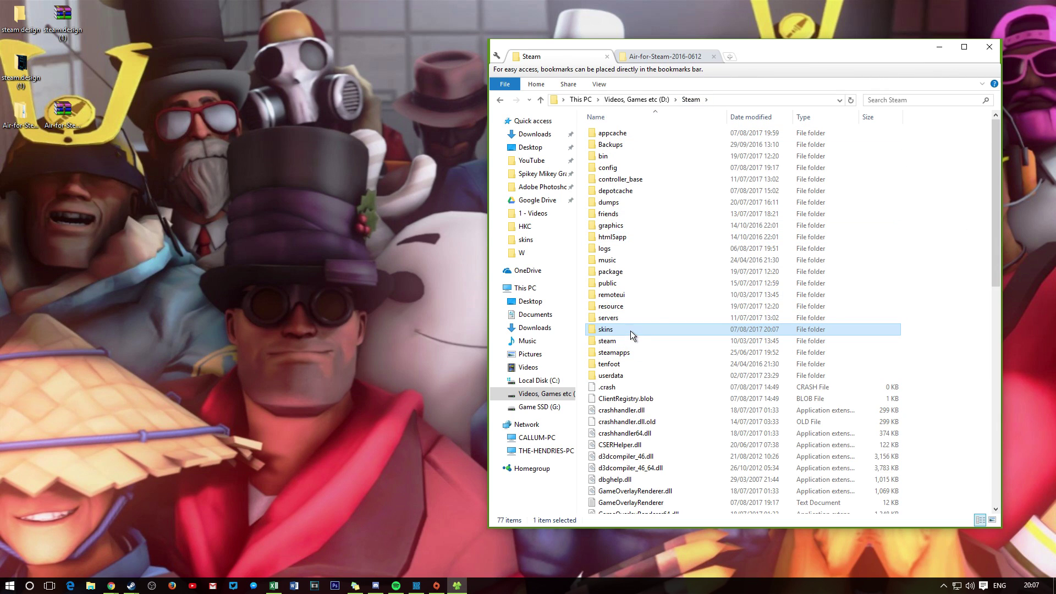
pyautogui.doubleClick(610, 330)
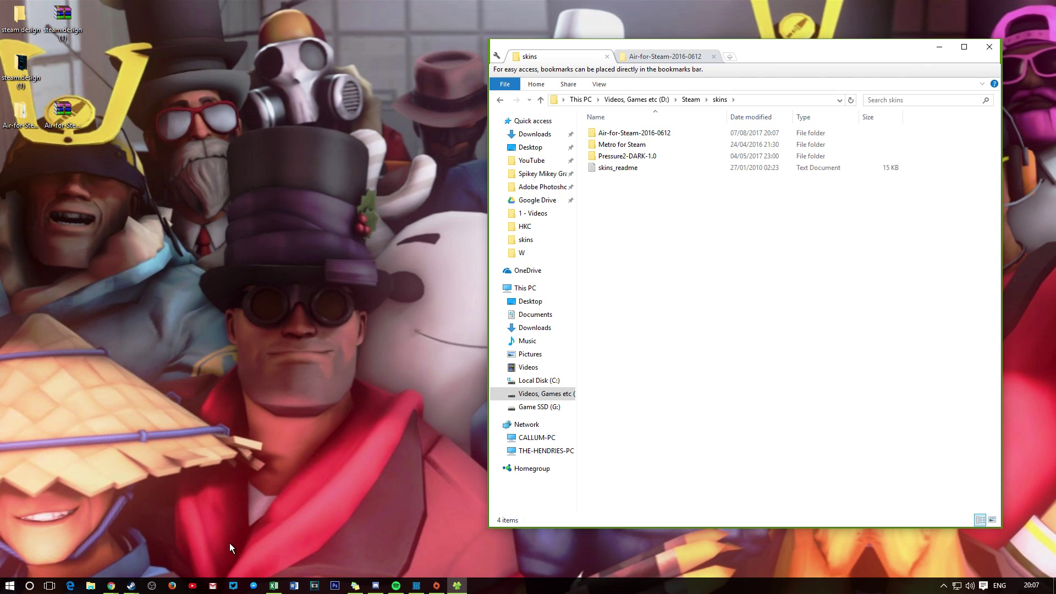
# Step: Switch to the Steam friends list, open the Steam settings from it and show the Interface section
pyautogui.moveTo(132, 586)
pyautogui.click(48, 542)
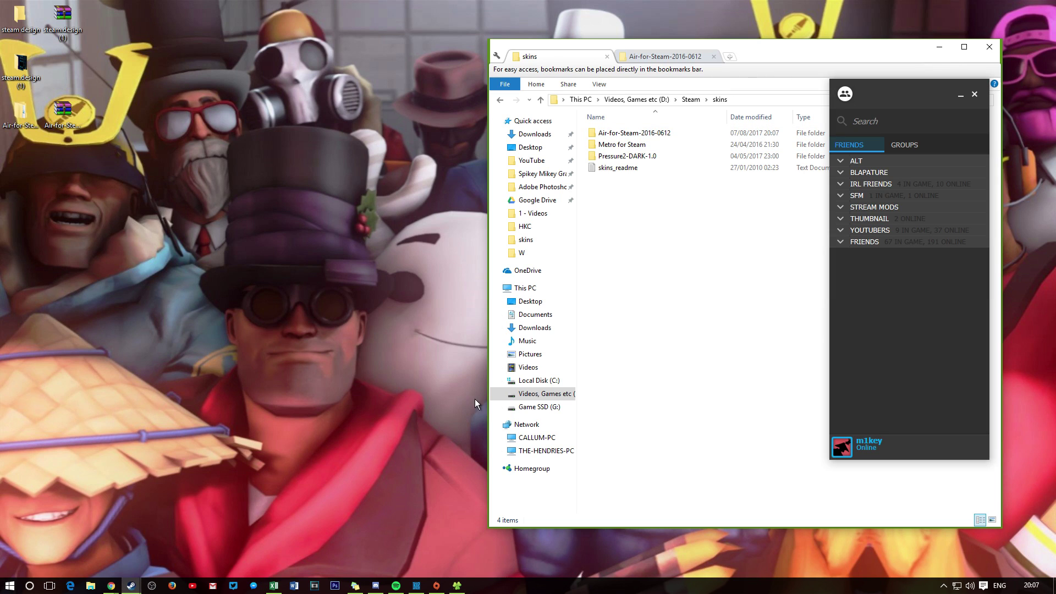
pyautogui.click(841, 440)
pyautogui.click(902, 522)
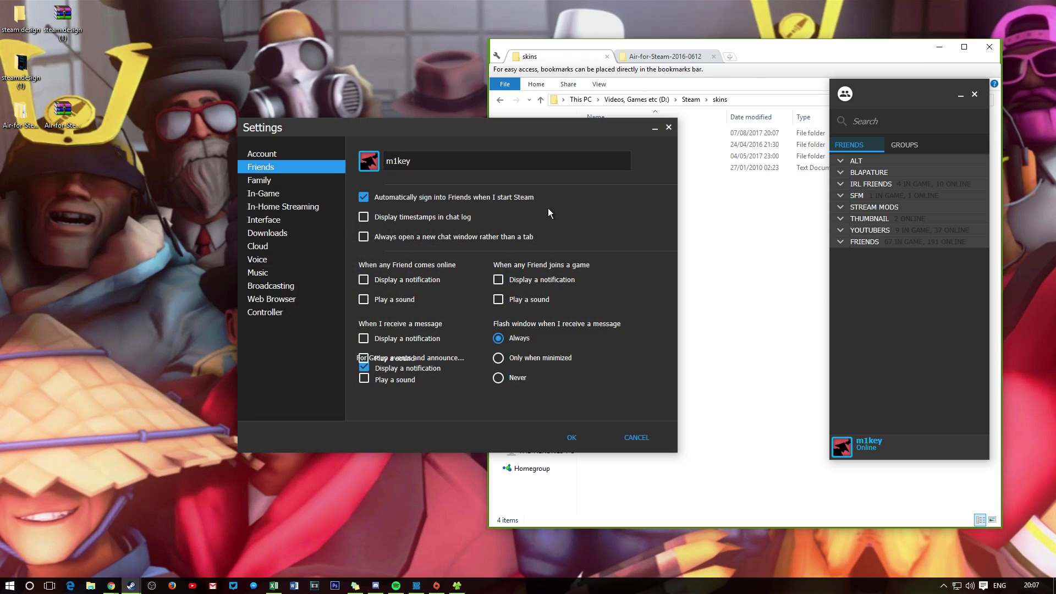
pyautogui.click(273, 222)
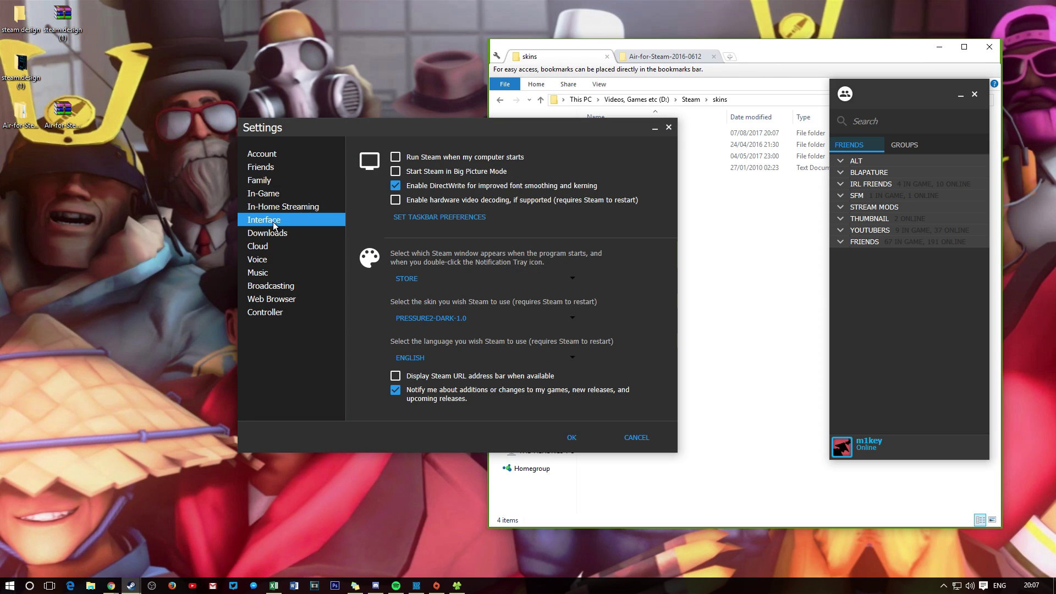
# Step: Set the Steam skin to AIR-FOR-STEAM-2016-0612, save the settings and restart Steam
pyautogui.click(433, 323)
pyautogui.click(445, 342)
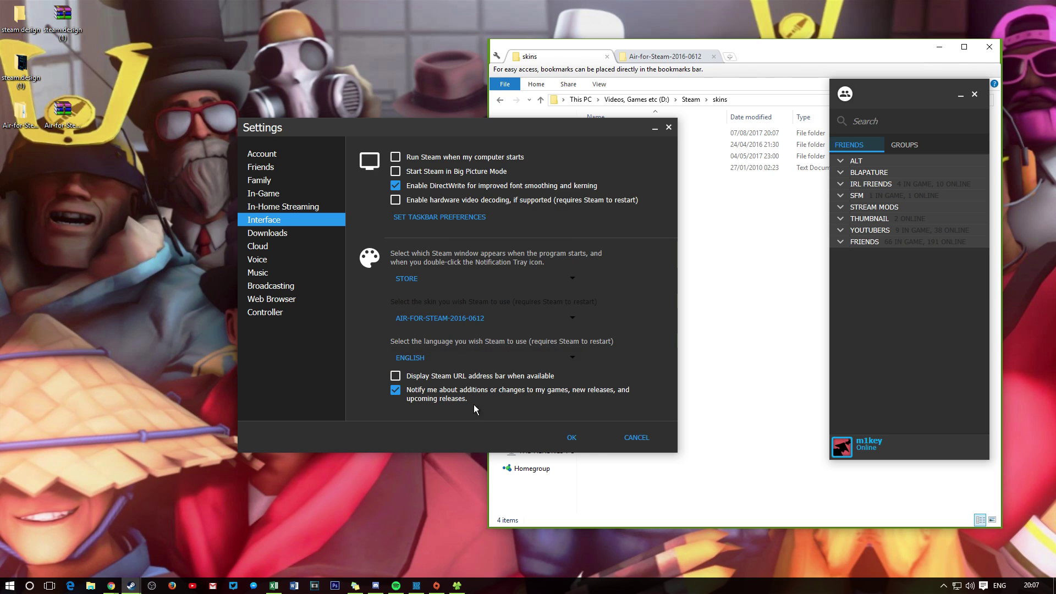
pyautogui.click(589, 437)
pyautogui.click(489, 318)
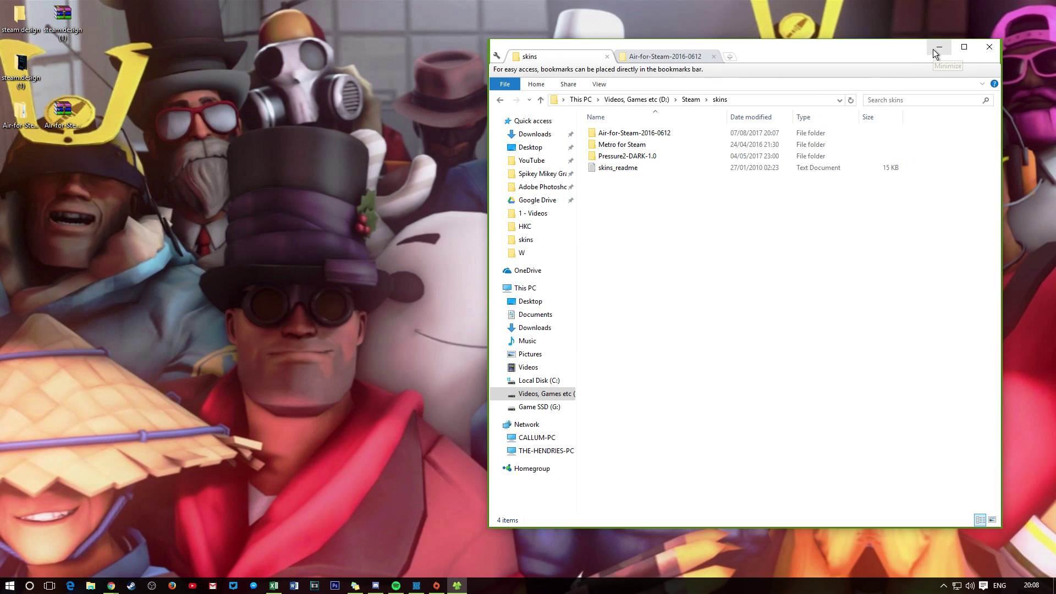
# Step: Minimize the file window, bring up Steam's login window and sign in to the account
pyautogui.click(937, 48)
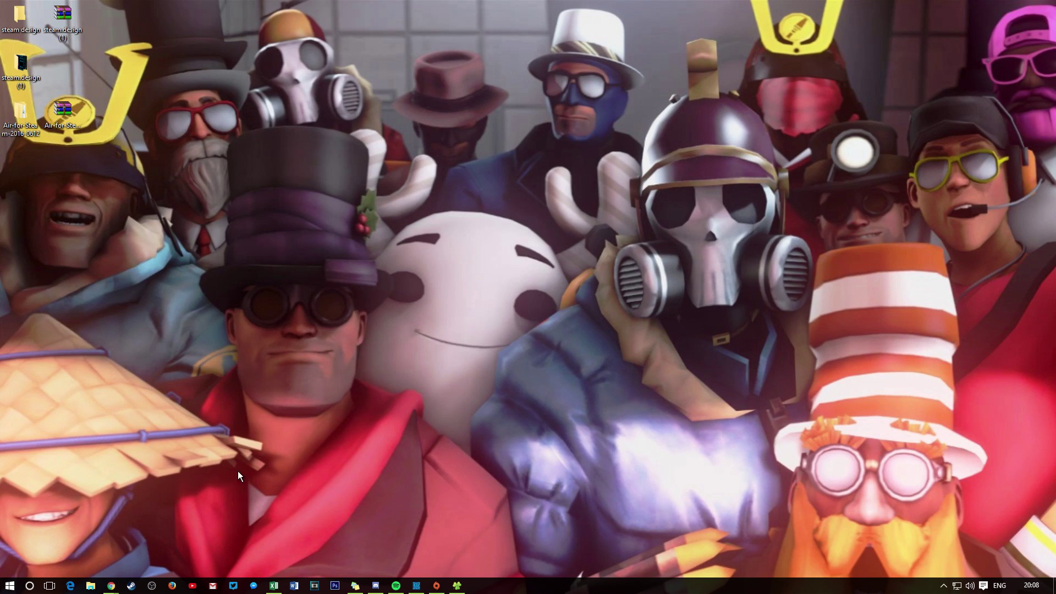
pyautogui.click(131, 586)
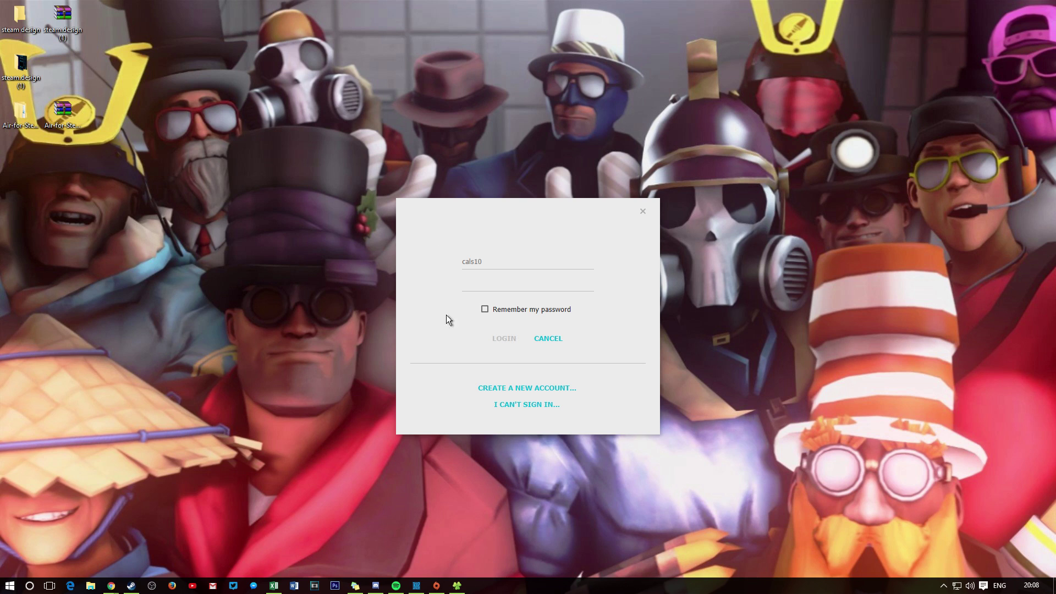
pyautogui.moveTo(512, 201); pyautogui.dragTo(543, 188)
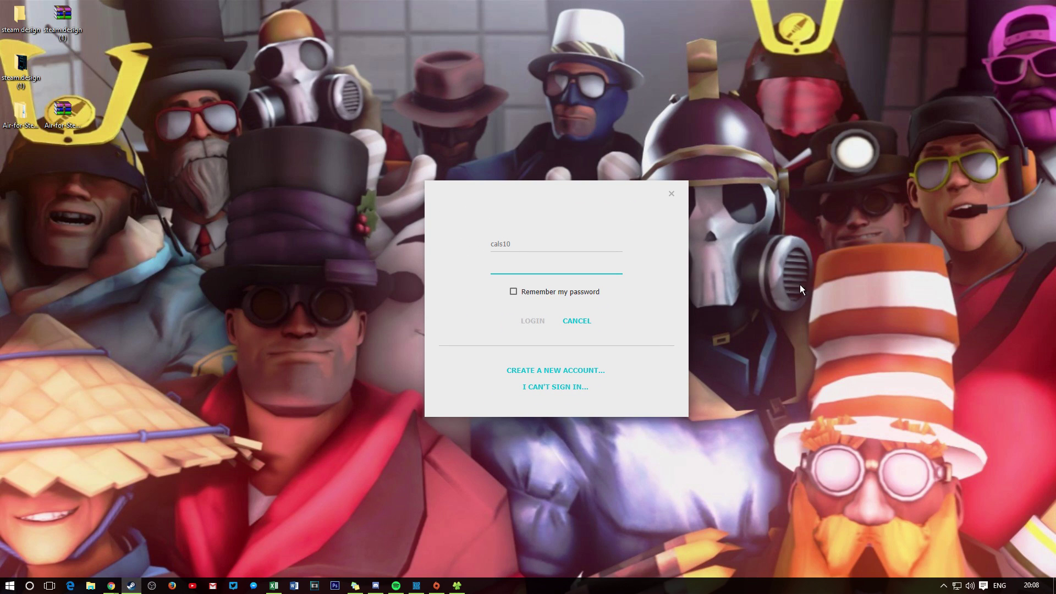
pyautogui.click(847, 367)
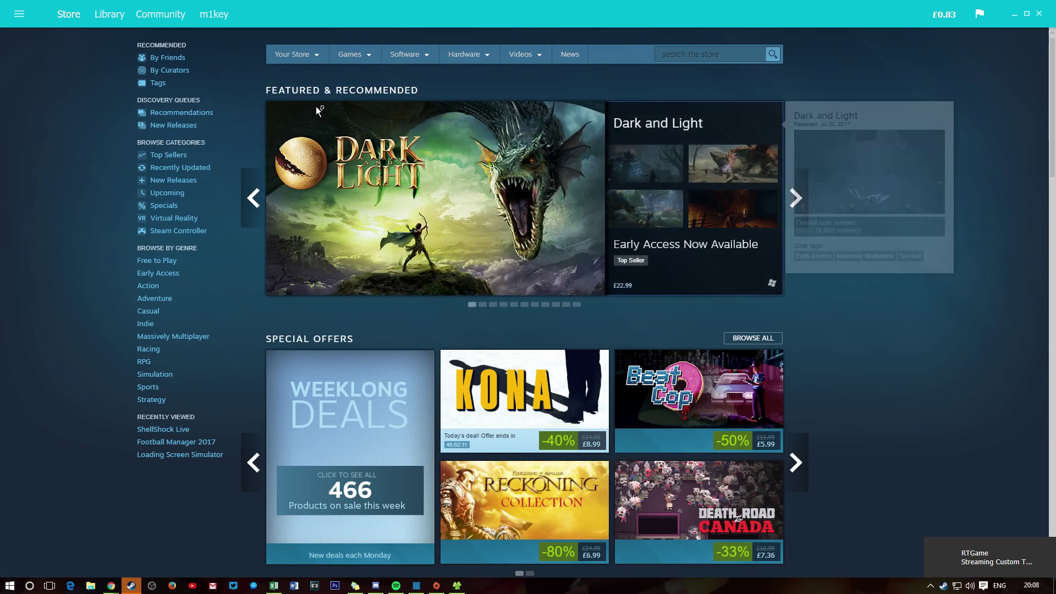
# Step: Open the Dark and Light store page to view it with the new skin
pyautogui.click(315, 107)
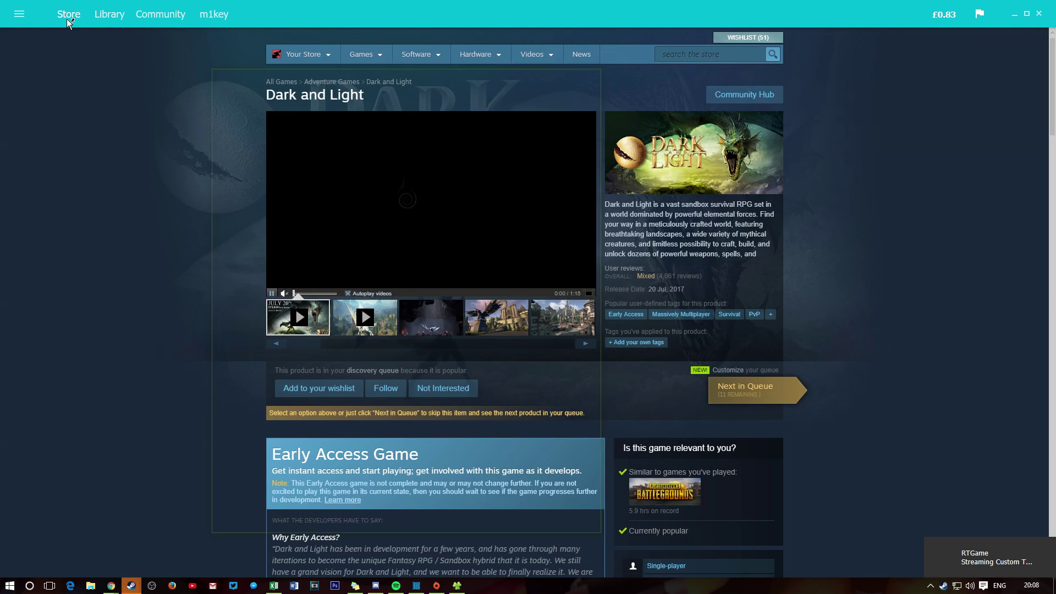
pyautogui.click(583, 82)
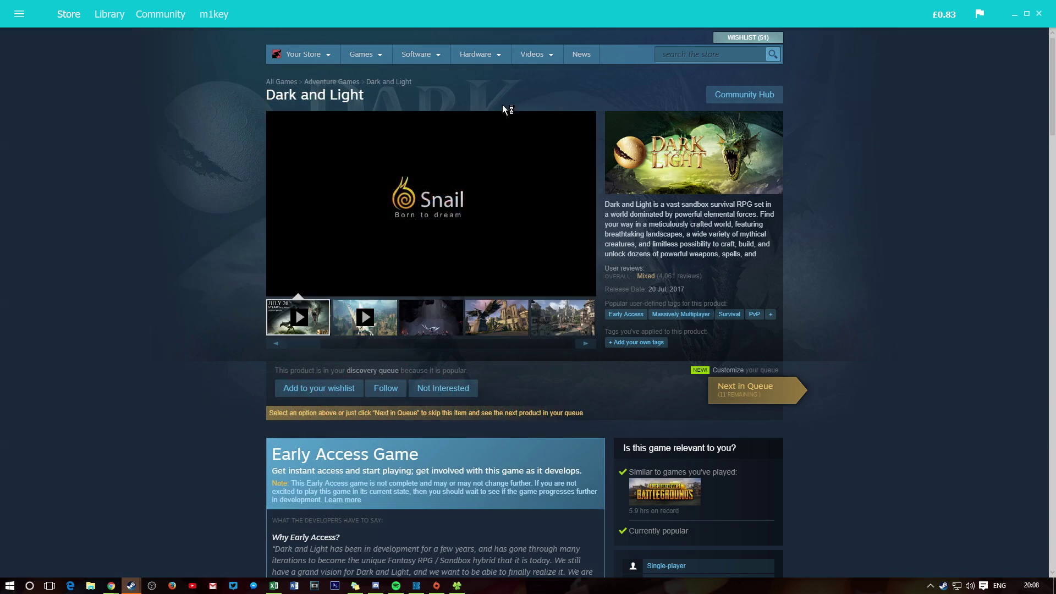
# Step: Open the game library, look over the Counter-Strike: Global Offensive page and select Team Fortress 2
pyautogui.click(110, 14)
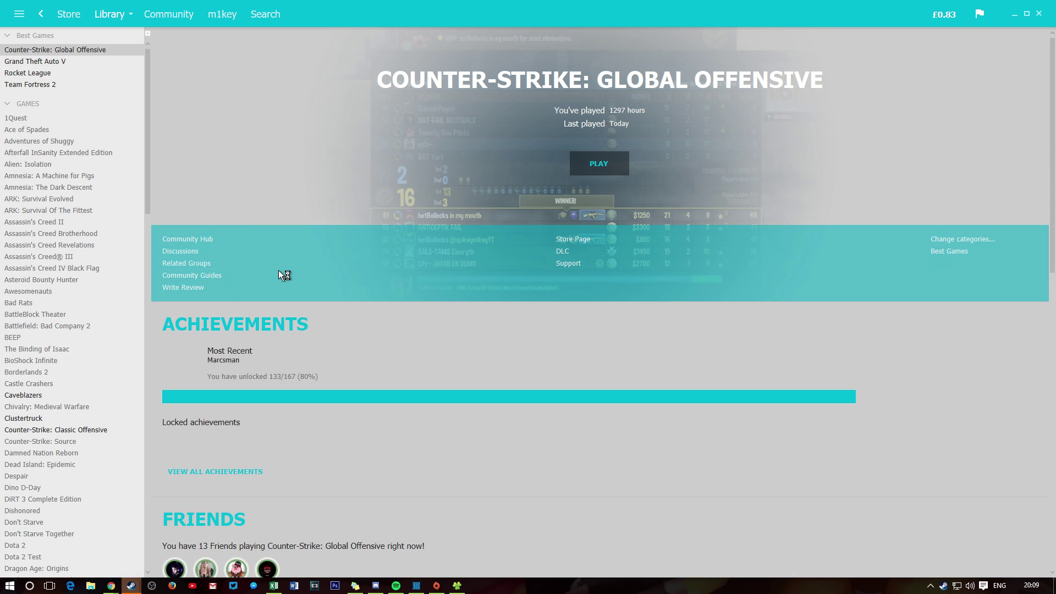
pyautogui.scroll(-3, 313, 252)
pyautogui.scroll(-2, 324, 265)
pyautogui.scroll(5, 321, 270)
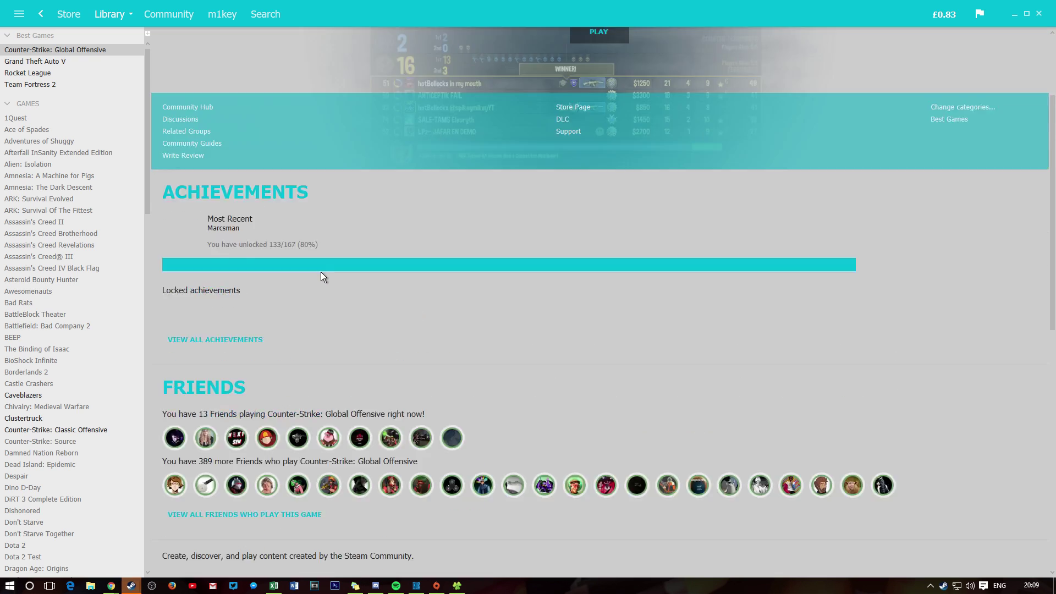
pyautogui.click(49, 84)
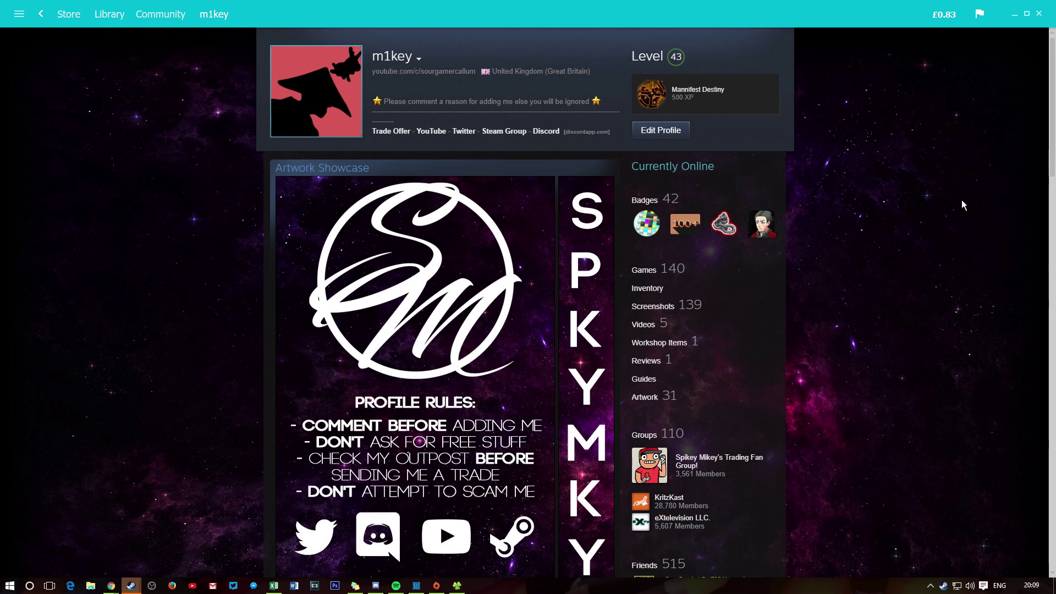
# Step: Look through the user profile page from its artwork showcase to the recent activity in the new skin
pyautogui.scroll(-7, 903, 226)
pyautogui.scroll(-7, 891, 226)
pyautogui.scroll(3, 856, 230)
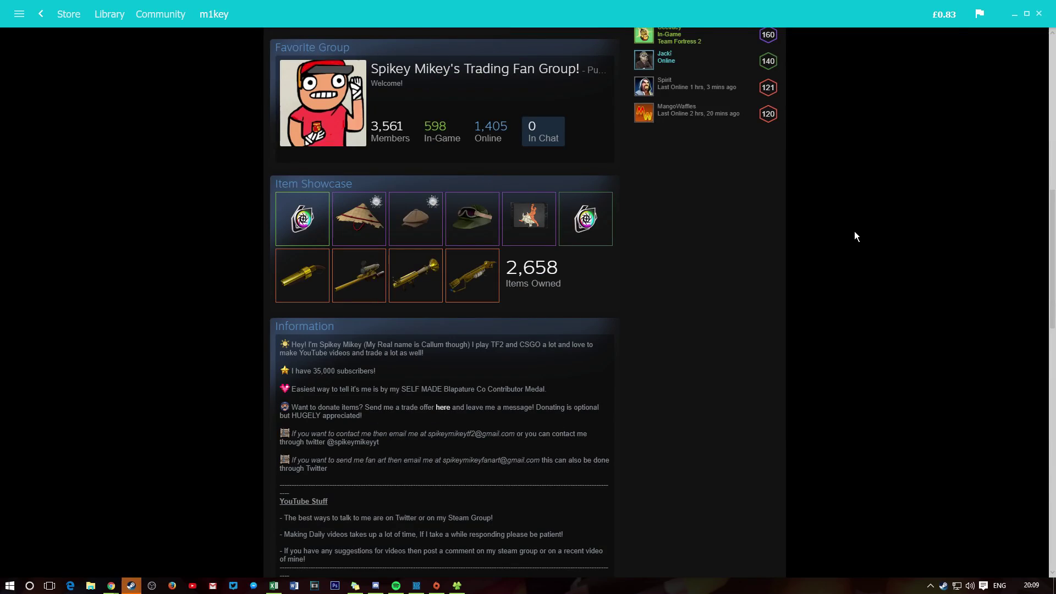
pyautogui.scroll(-3, 853, 231)
pyautogui.scroll(-14, 847, 235)
pyautogui.scroll(20, 826, 238)
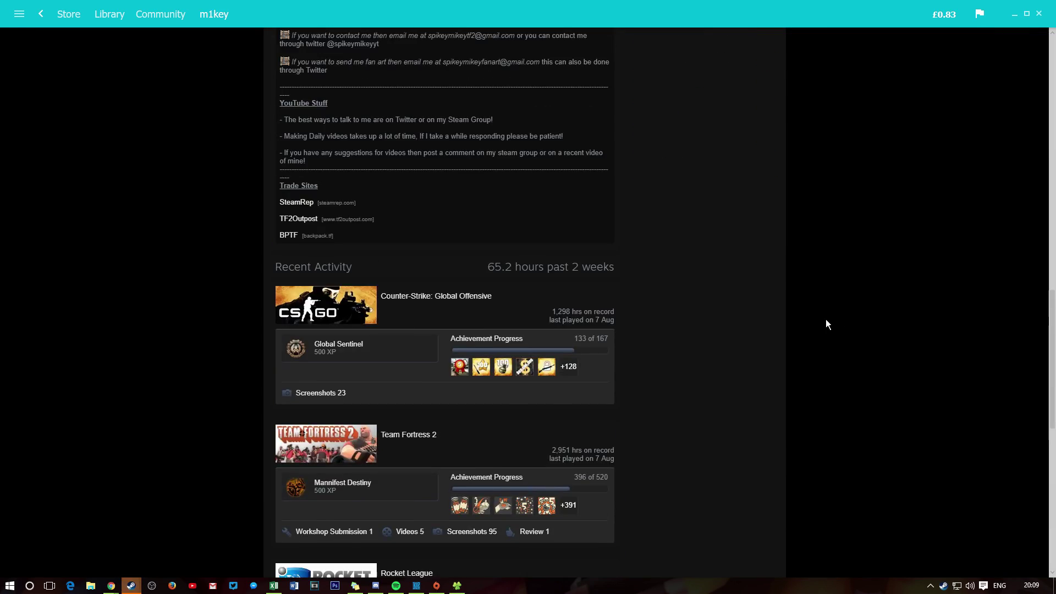
pyautogui.scroll(2, 802, 327)
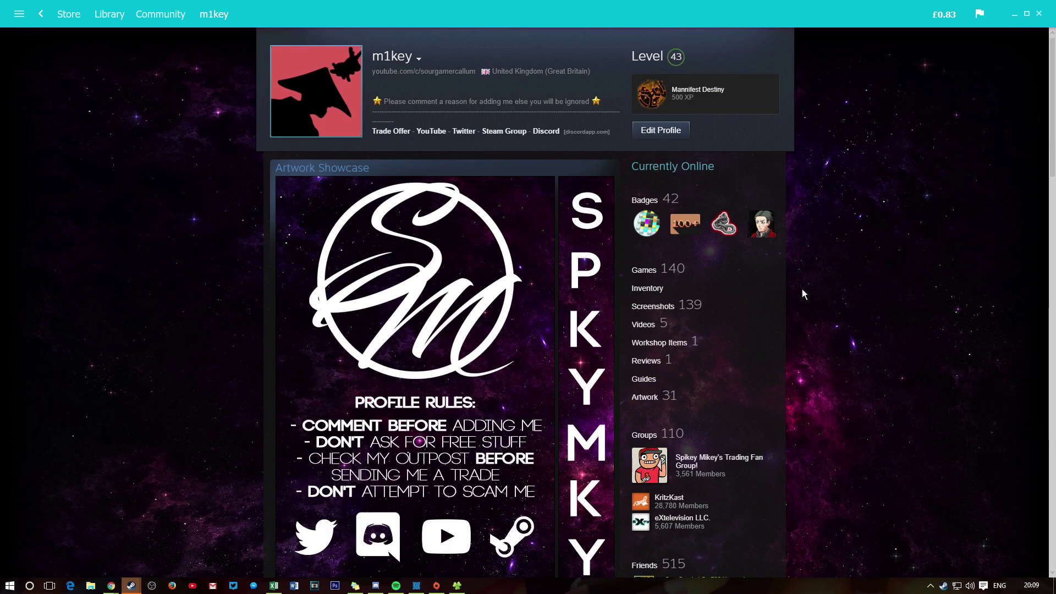
# Step: Show the notifications list and open the new comment notification
pyautogui.click(980, 13)
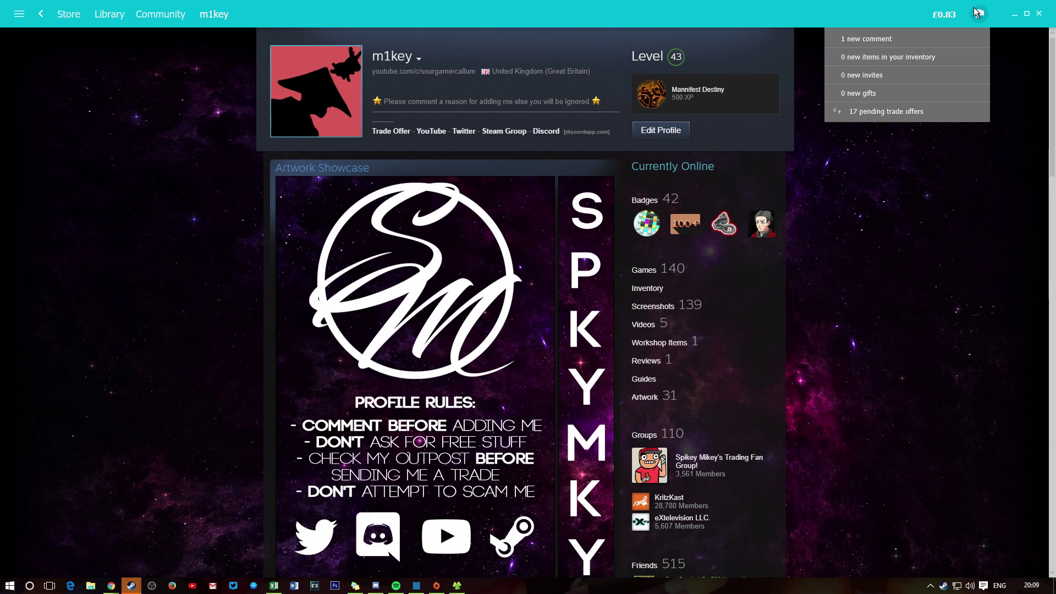
pyautogui.click(980, 15)
pyautogui.click(980, 15)
pyautogui.click(979, 14)
pyautogui.click(978, 13)
pyautogui.click(866, 38)
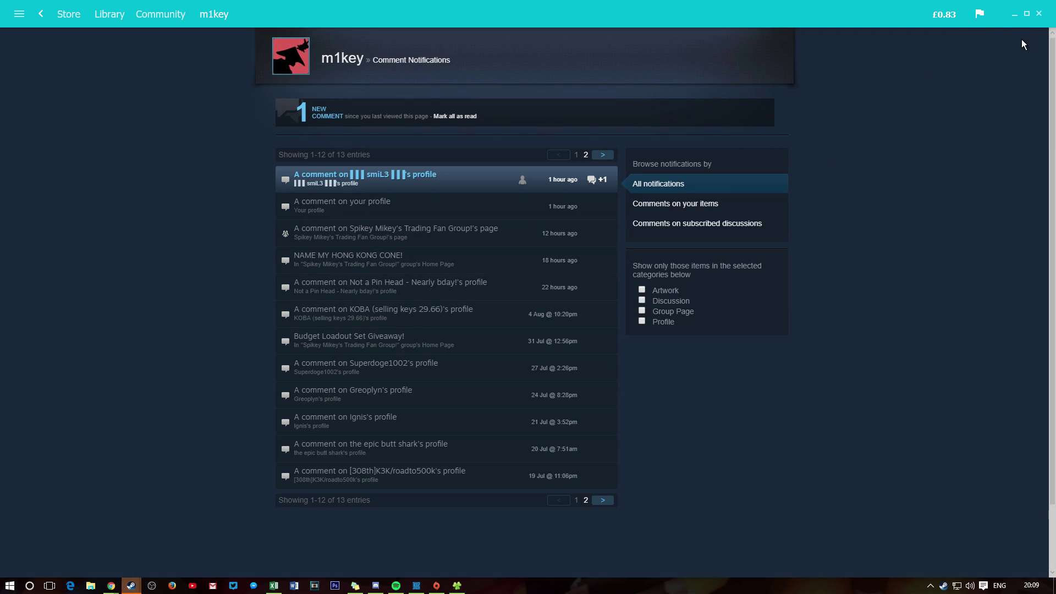
# Step: Open the pending trade offers from the notifications, look through the incoming offers and return to the profile page
pyautogui.click(979, 15)
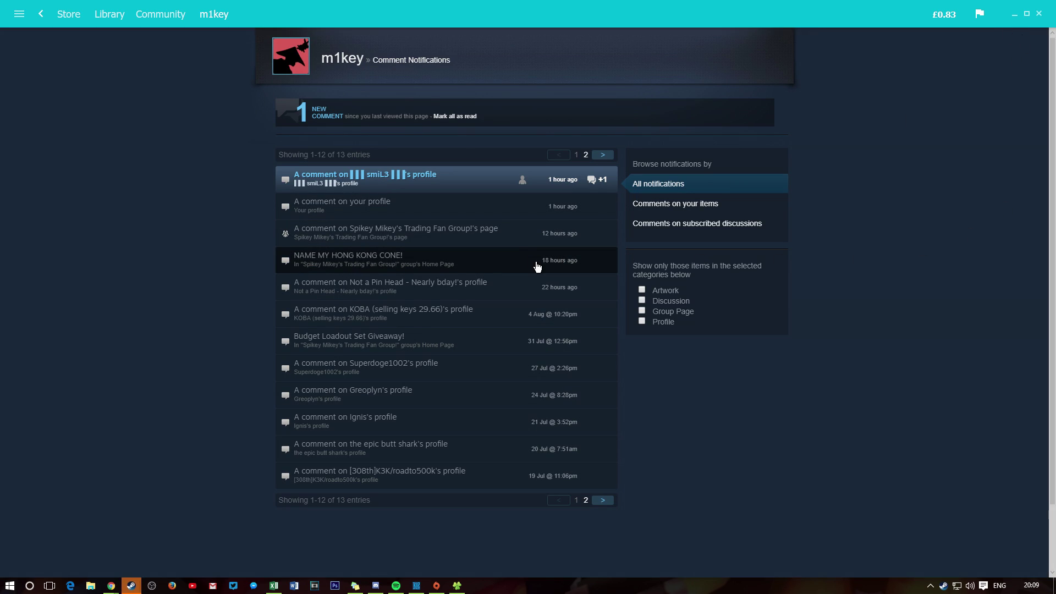
pyautogui.scroll(-12, 157, 217)
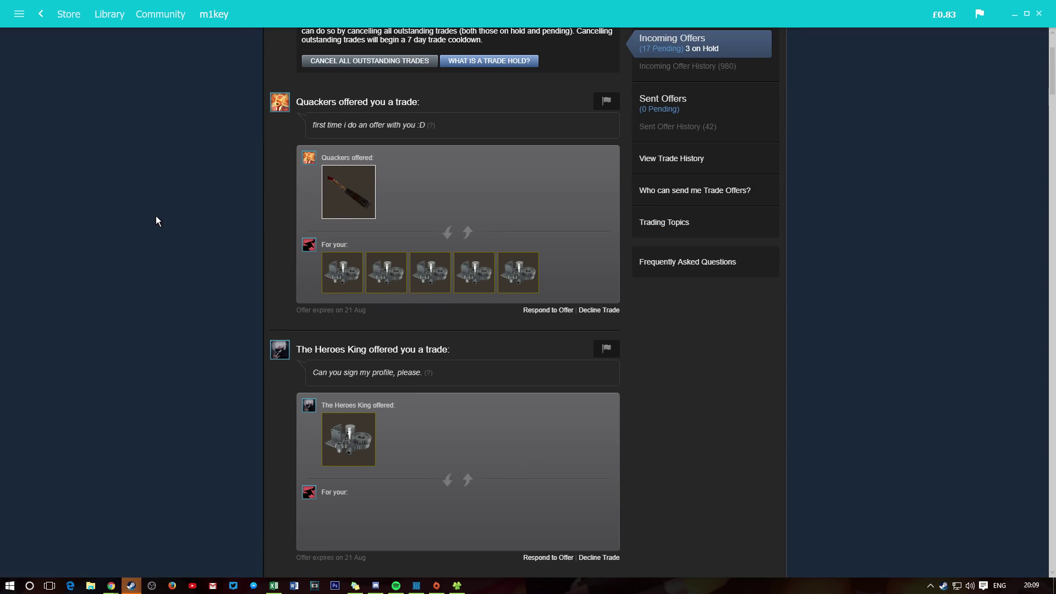
pyautogui.scroll(12, 401, 225)
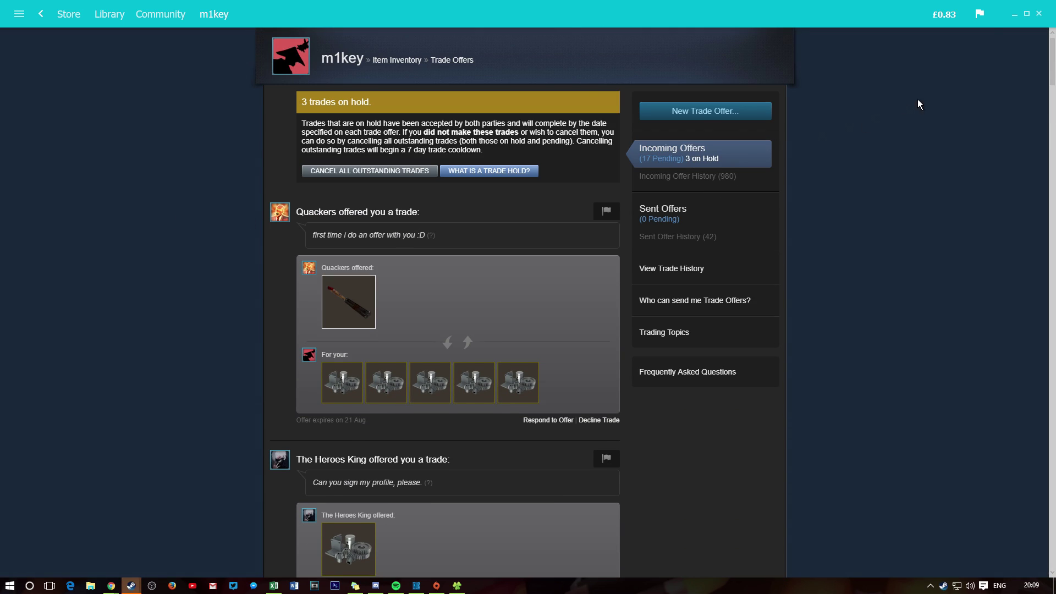
pyautogui.click(979, 14)
pyautogui.click(360, 62)
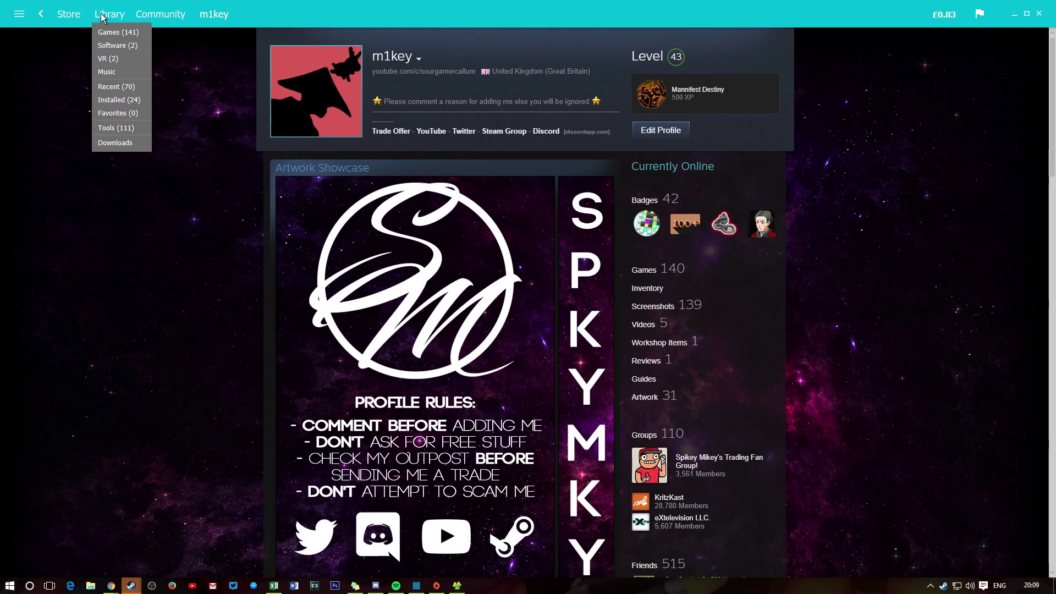
# Step: View the store front page in the new skin and return to the game library
pyautogui.click(78, 16)
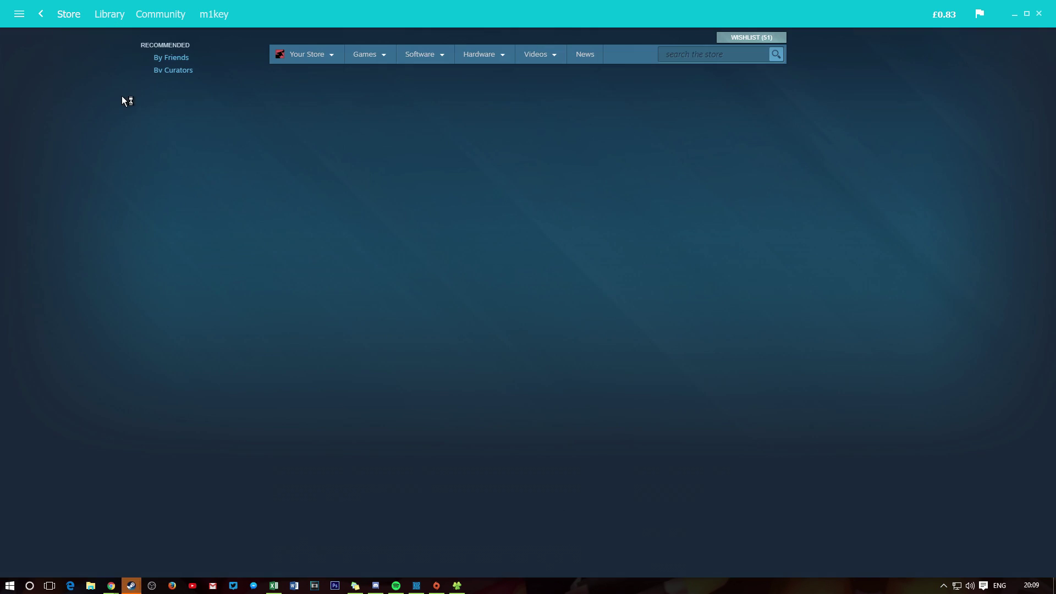
pyautogui.scroll(-7, 74, 179)
pyautogui.scroll(-5, 73, 173)
pyautogui.scroll(15, 73, 173)
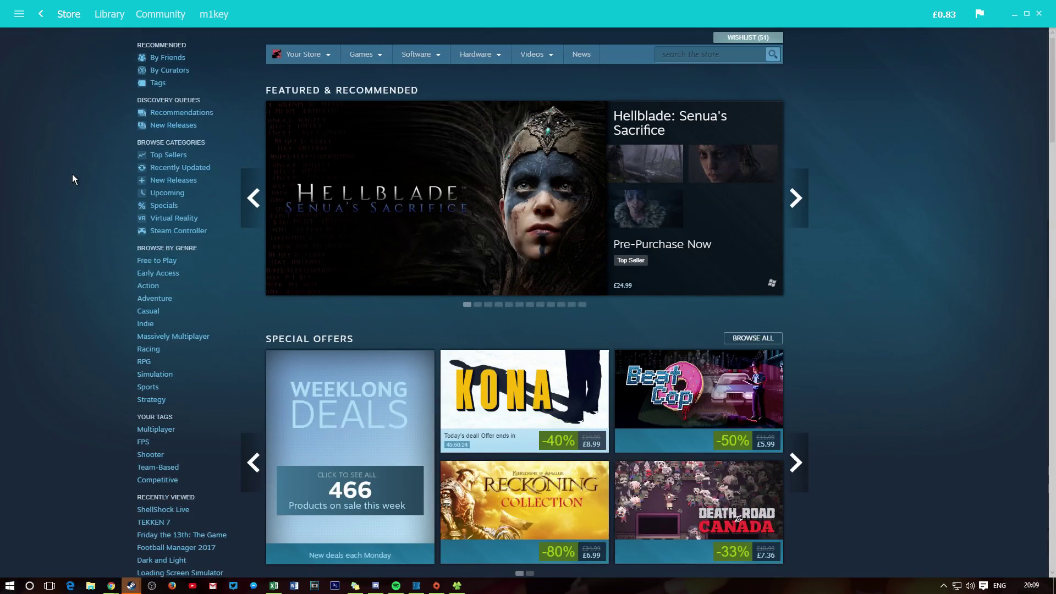
pyautogui.click(98, 19)
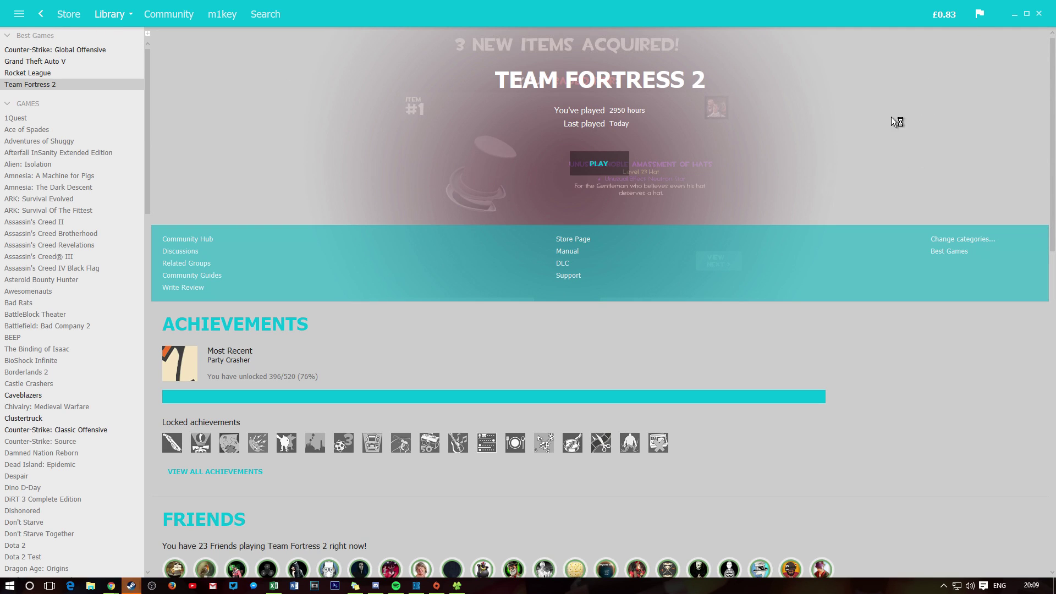